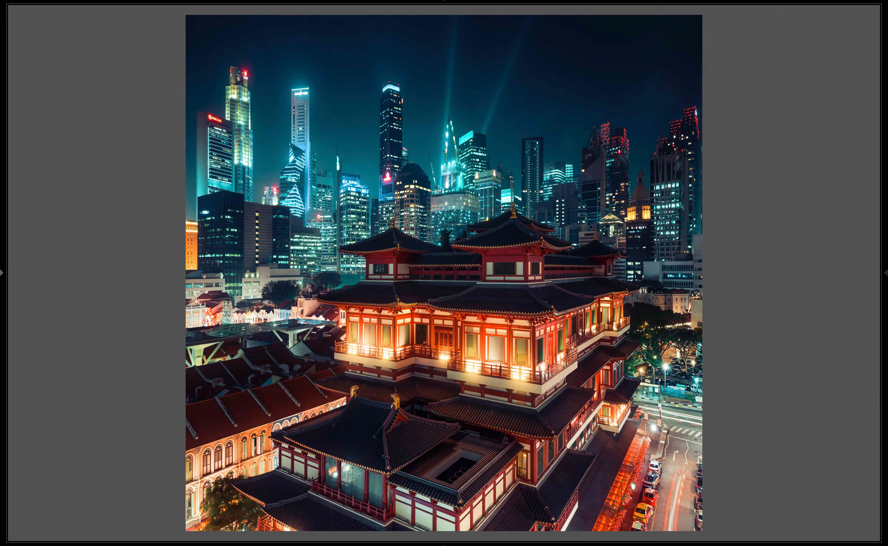
Compare the base and edited versions of the temple photo at full size and return to the thumbnail grid
{"action": "key", "text": "Left"}
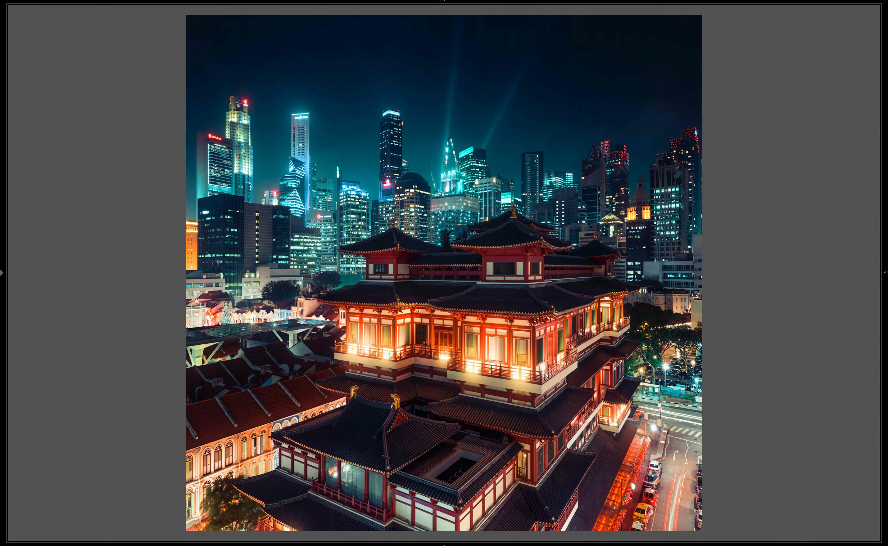
{"action": "key", "text": "Right"}
{"action": "key", "text": "Left"}
{"action": "key", "text": "Right"}
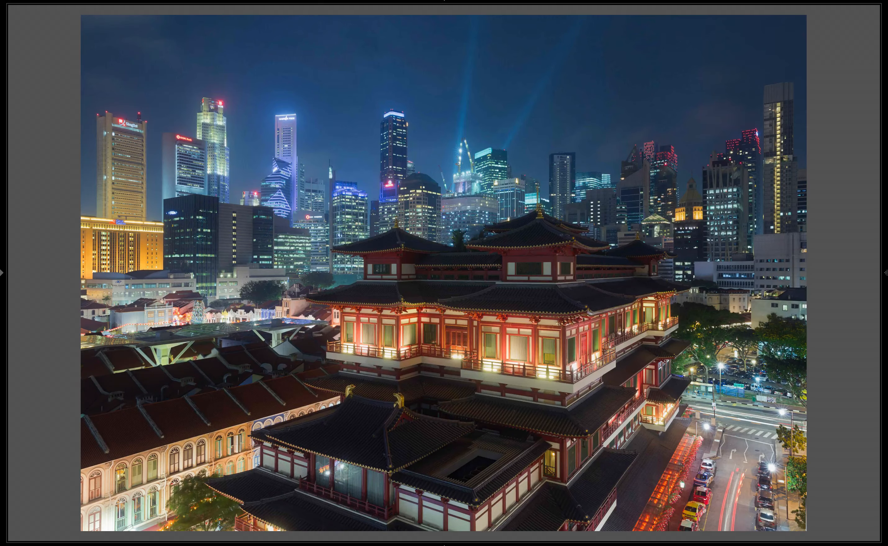
{"action": "key", "text": "Escape"}
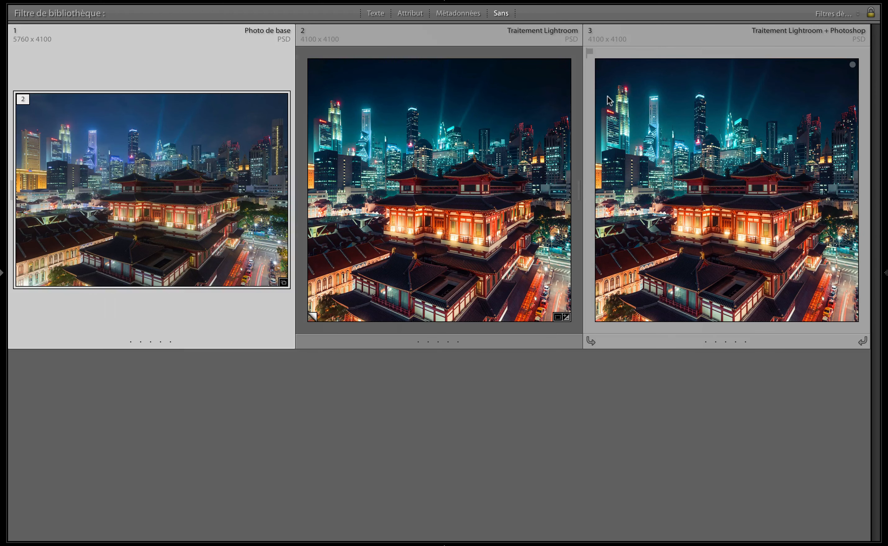
Open the base photo for developing and set its Transformation Aspect to +100
{"action": "mouse_move", "coordinate": [742, 2]}
{"action": "left_click", "coordinate": [802, 17]}
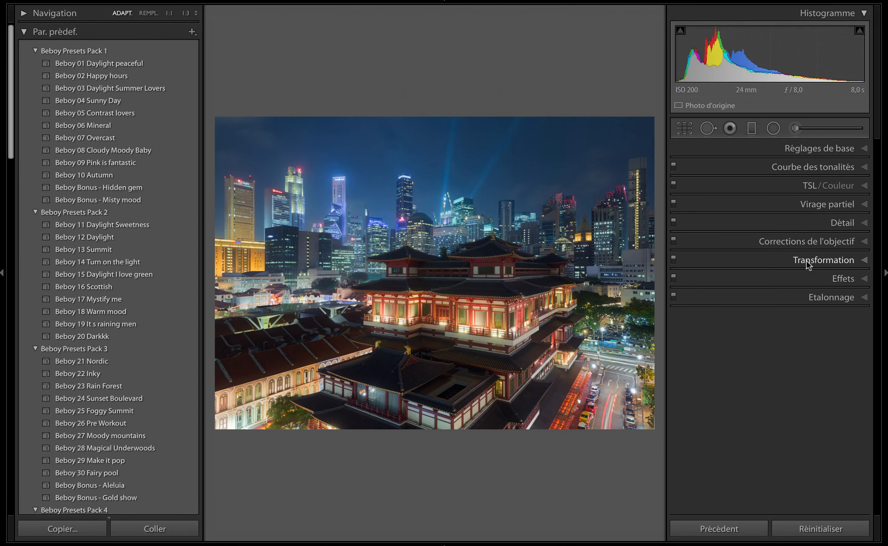
{"action": "left_click", "coordinate": [806, 260]}
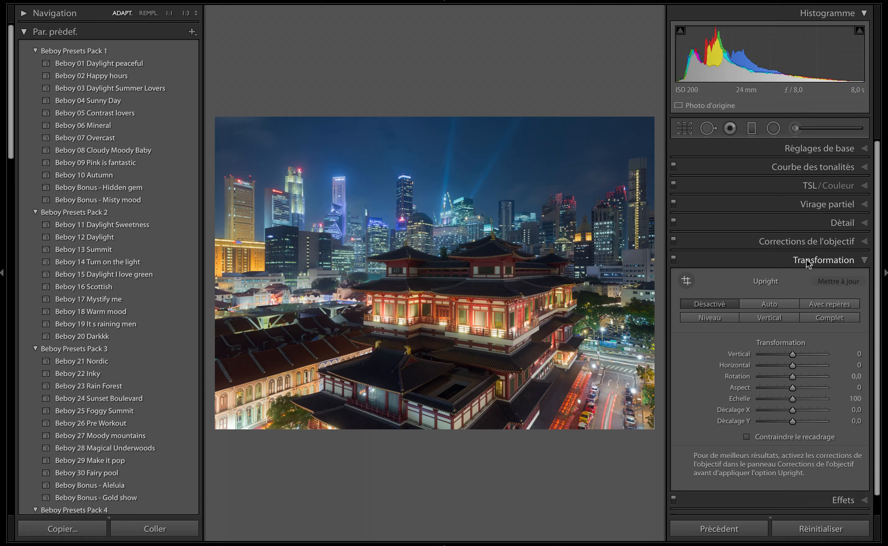
{"action": "left_click", "coordinate": [793, 387]}
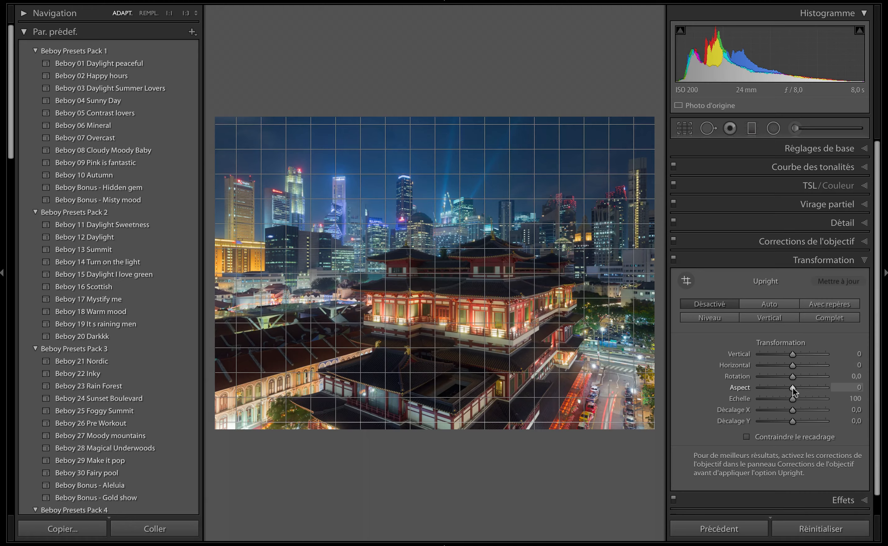
{"action": "left_click_drag", "start_coordinate": [793, 387], "coordinate": [856, 384]}
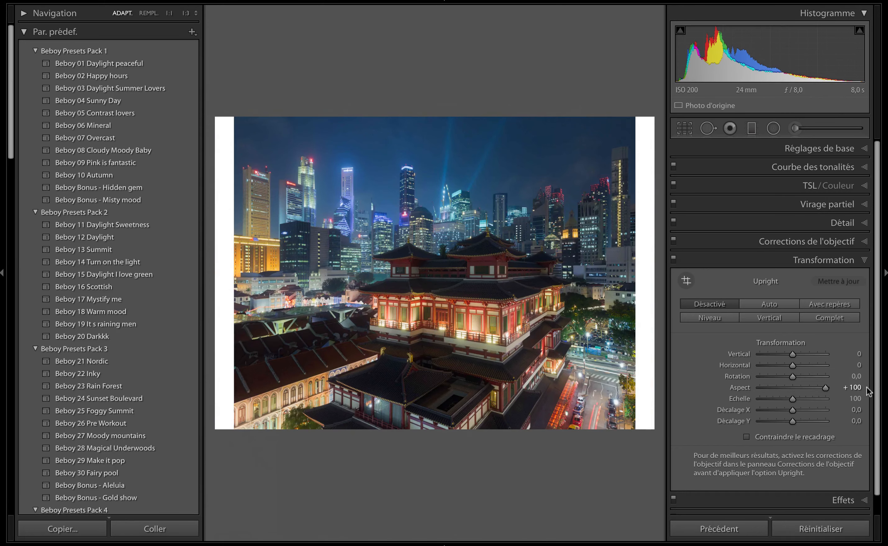
Compare the photo with and without the Aspect change by undoing and redoing it, keeping the change applied
{"action": "key", "text": "ctrl+z"}
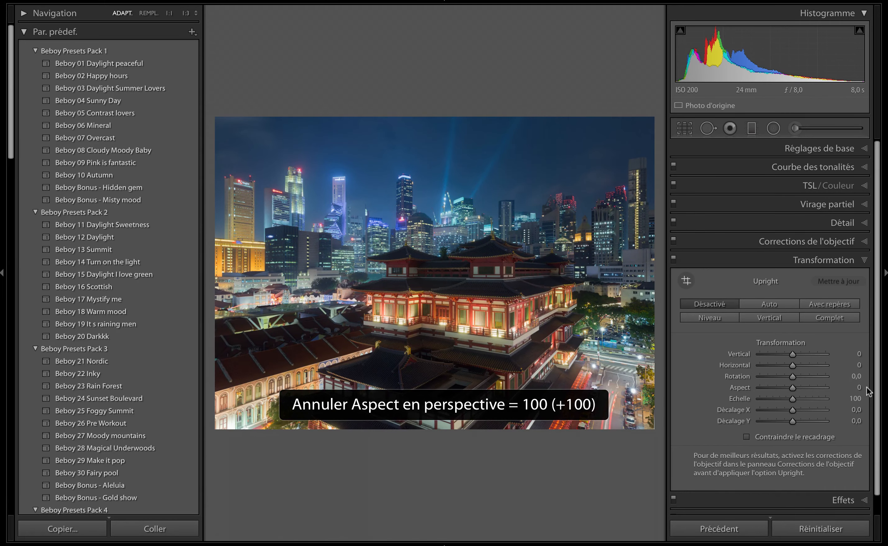
{"action": "key", "text": "ctrl+y"}
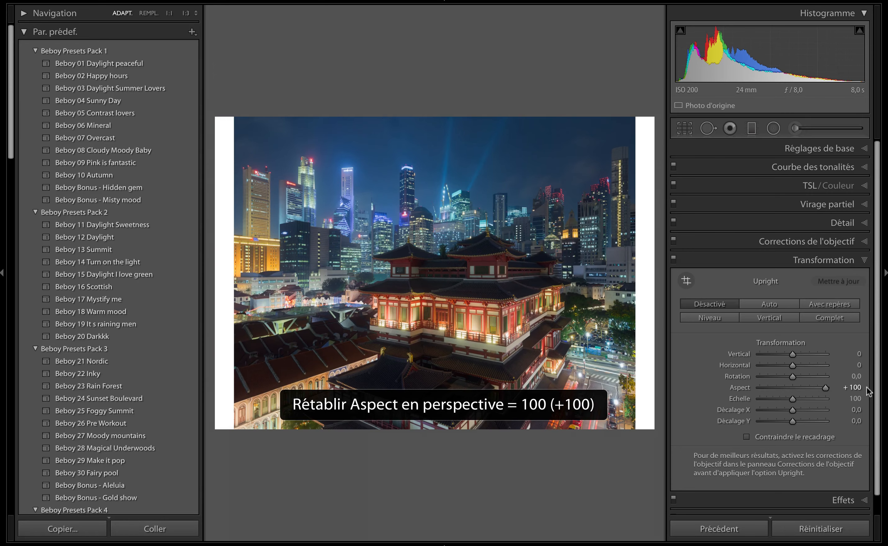
{"action": "key", "text": "ctrl+z"}
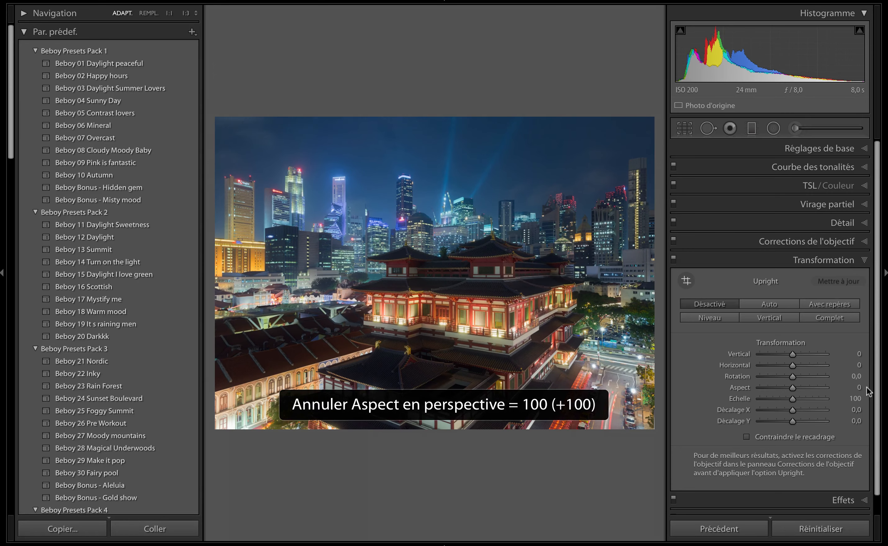
{"action": "key", "text": "ctrl+y"}
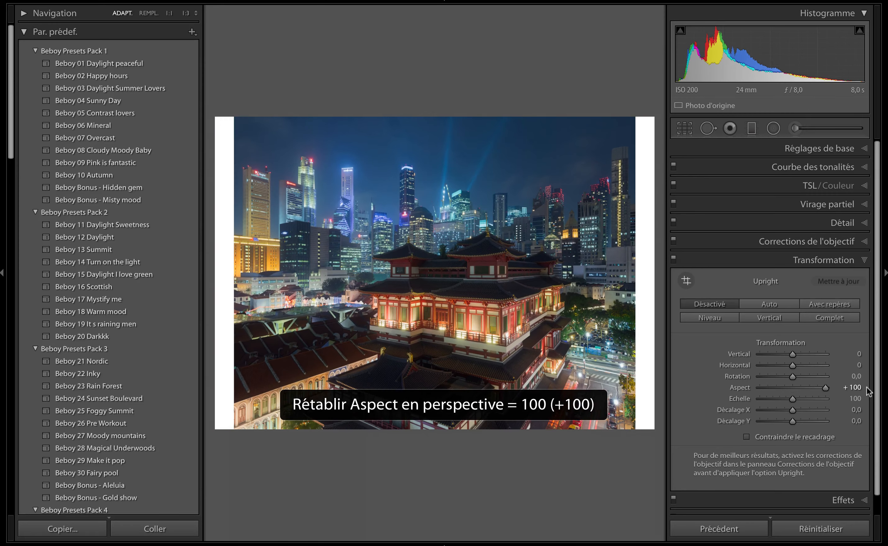
{"action": "key", "text": "ctrl+z"}
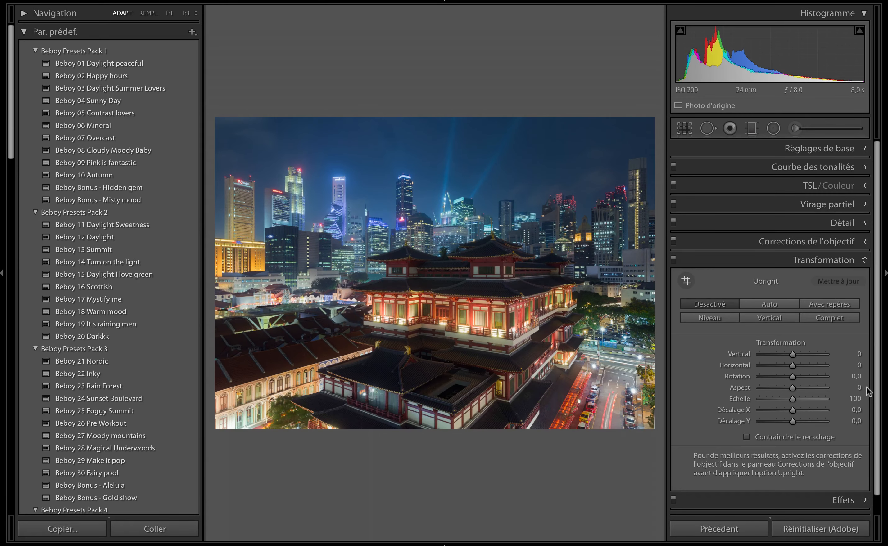
{"action": "key", "text": "ctrl+shift+z"}
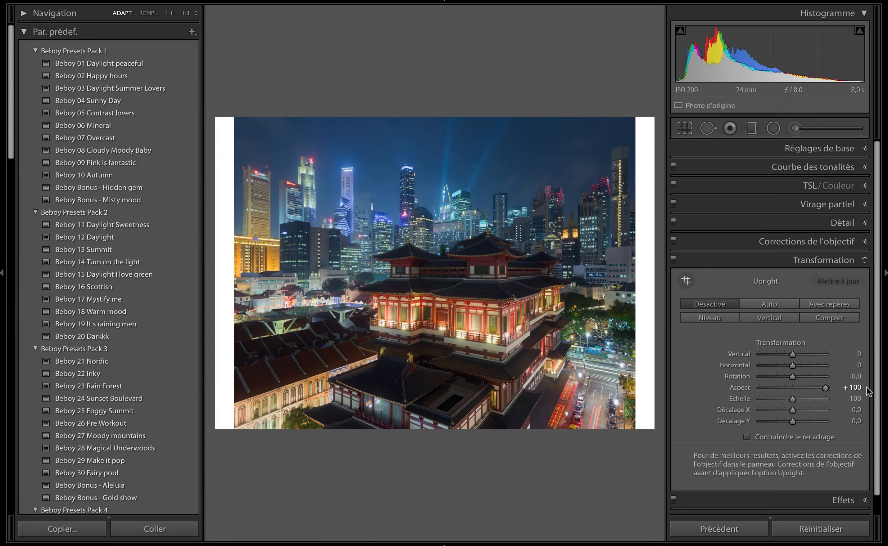
Set the transformation scale to 92 and crop the photo to a 1 x 1 square framing the temple and skyline
{"action": "left_click_drag", "start_coordinate": [792, 400], "coordinate": [787, 401]}
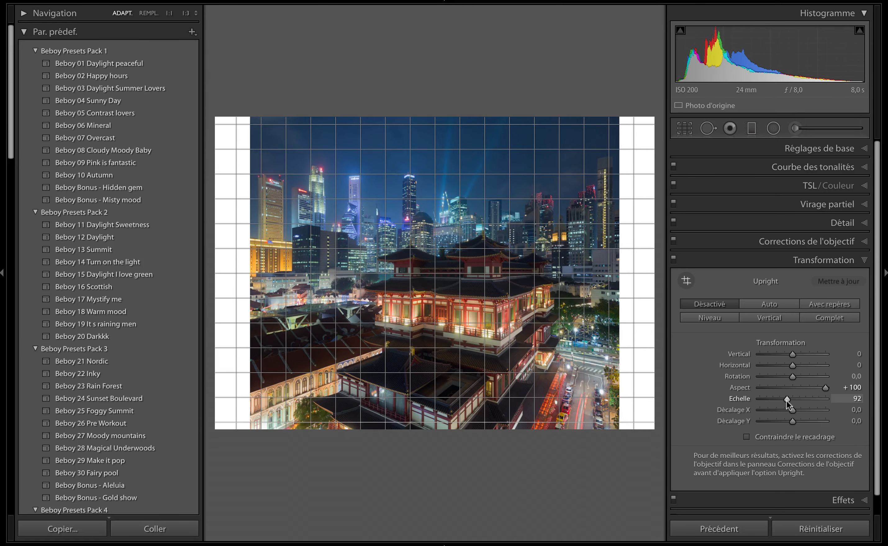
{"action": "left_click_drag", "start_coordinate": [787, 401], "coordinate": [788, 401]}
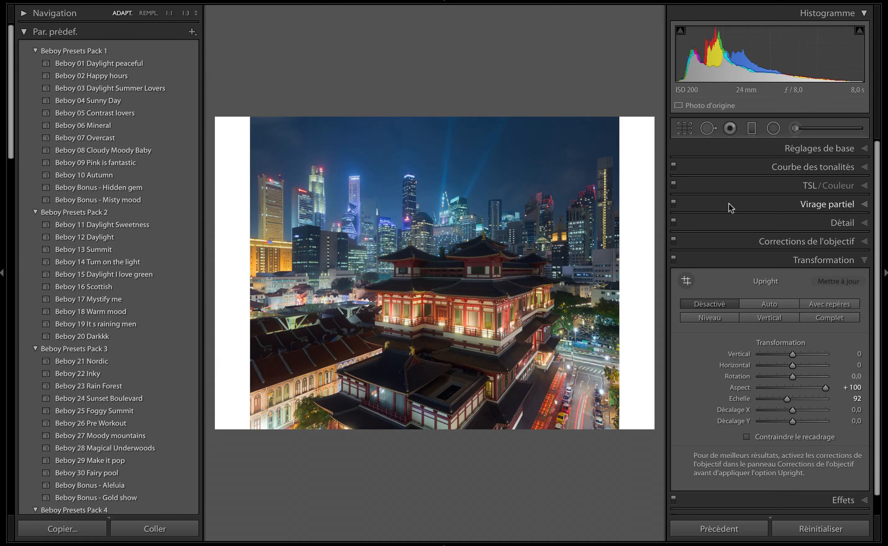
{"action": "left_click", "coordinate": [685, 129]}
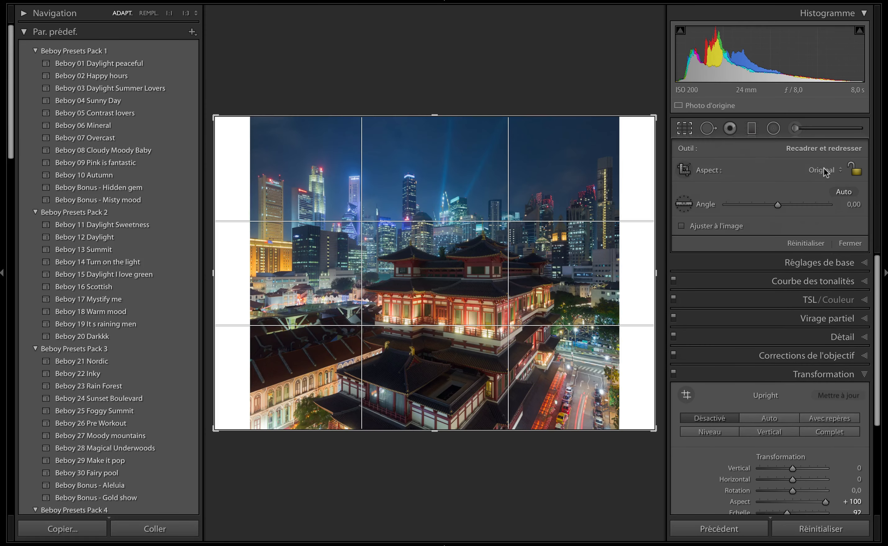
{"action": "left_click", "coordinate": [823, 168]}
{"action": "left_click", "coordinate": [819, 194]}
{"action": "left_click_drag", "start_coordinate": [449, 270], "coordinate": [445, 274]}
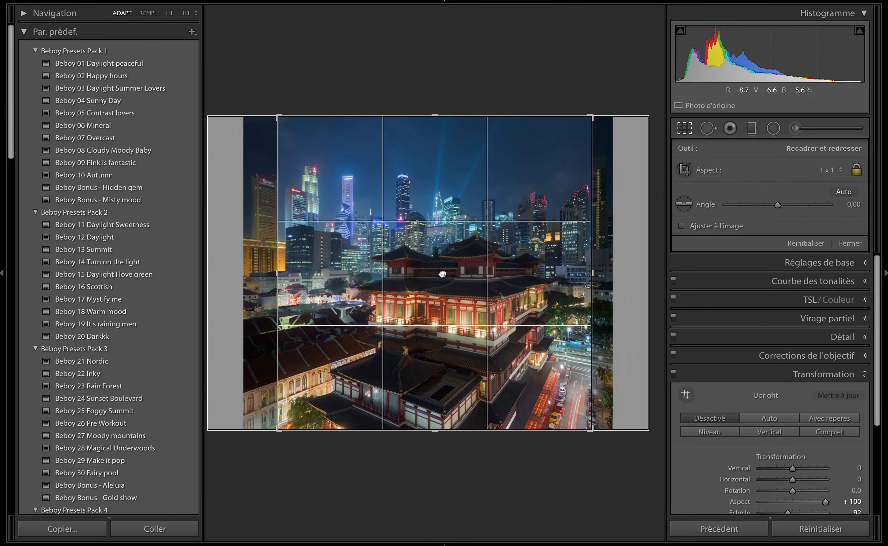
{"action": "key", "text": "Return"}
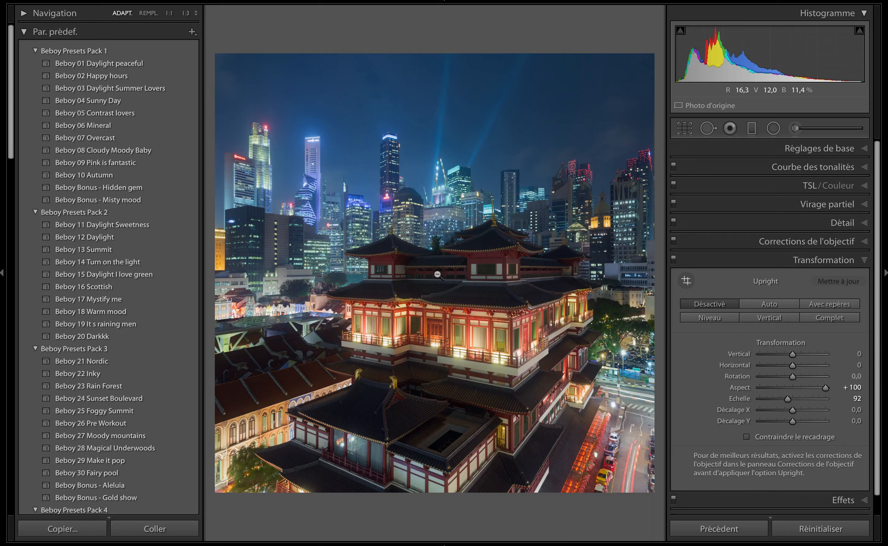
Apply the Beboy Bonus HK 7 preset to the photo
{"action": "scroll", "coordinate": [149, 307], "scroll_direction": "down", "scroll_amount": 2}
{"action": "scroll", "coordinate": [149, 307], "scroll_direction": "down", "scroll_amount": 10}
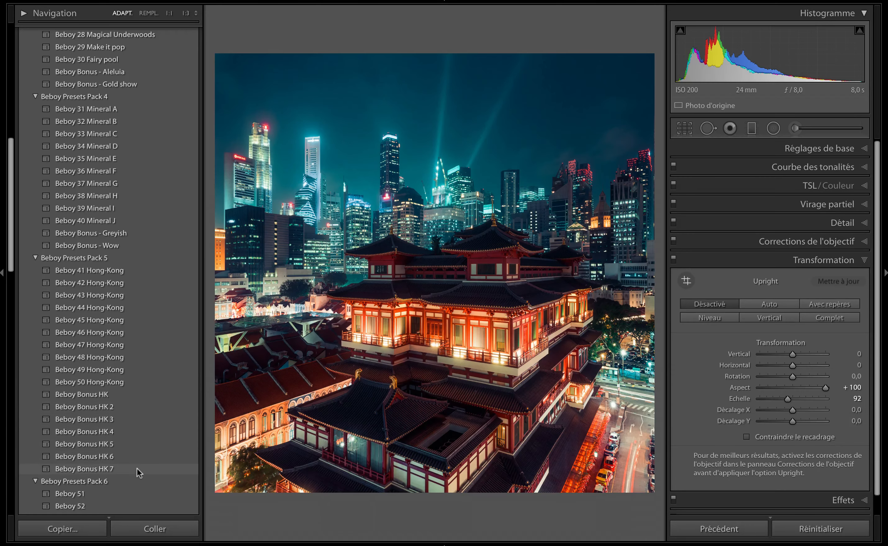
{"action": "left_click", "coordinate": [137, 468]}
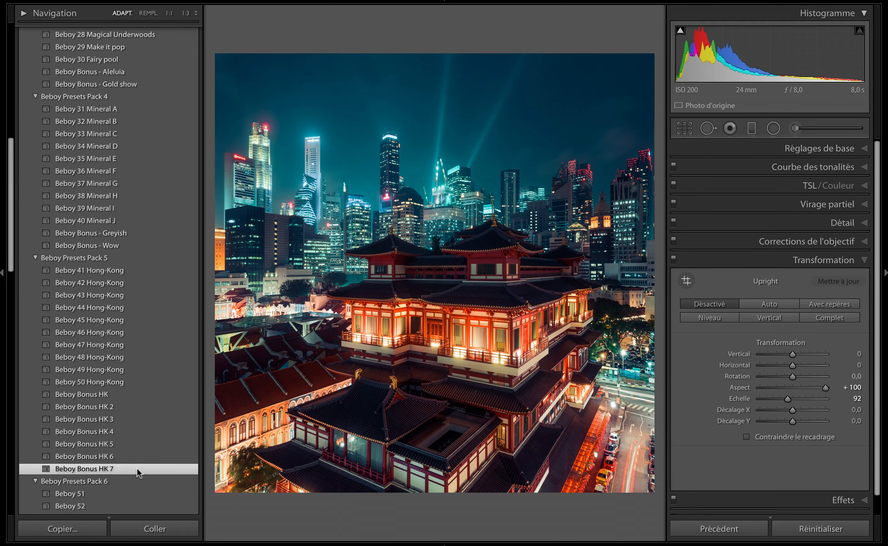
Darken the sky with the 1 Top Darken ++ preset from the gradients for horizontal photos
{"action": "scroll", "coordinate": [137, 468], "scroll_direction": "down", "scroll_amount": 10}
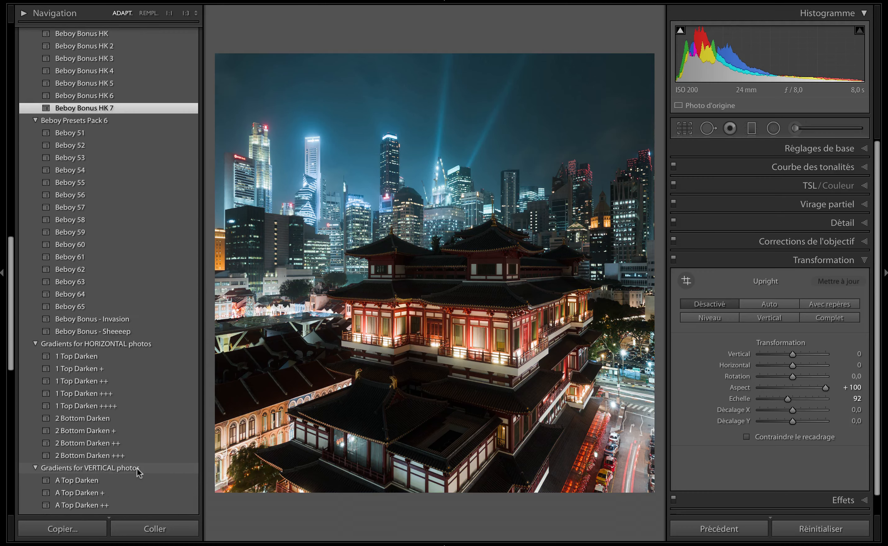
{"action": "scroll", "coordinate": [137, 468], "scroll_direction": "down", "scroll_amount": 2}
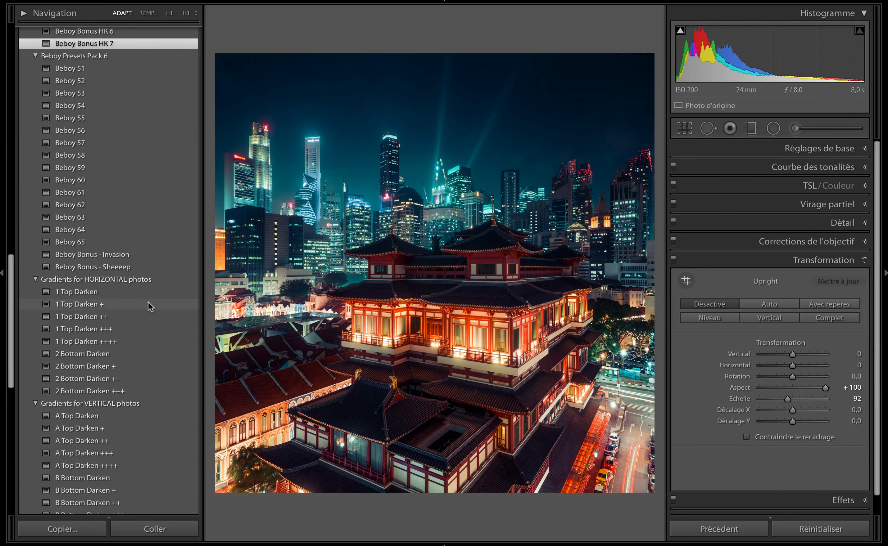
{"action": "left_click", "coordinate": [151, 318]}
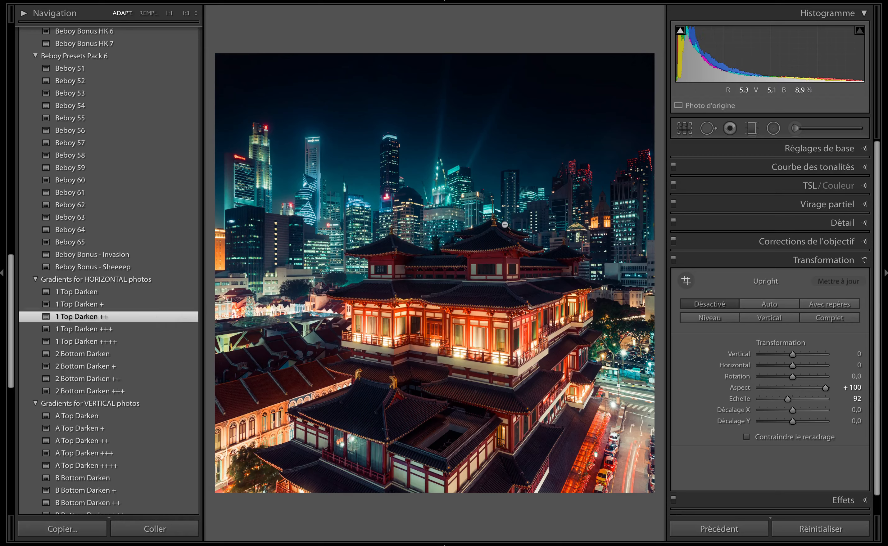
Set the exposure of the sky's graduated filter to -1.38
{"action": "left_click", "coordinate": [751, 129]}
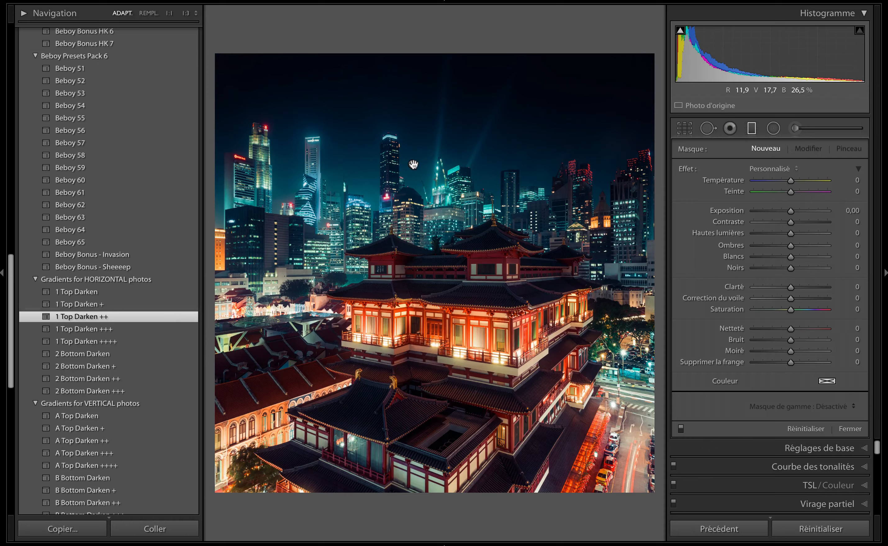
{"action": "left_click", "coordinate": [413, 164]}
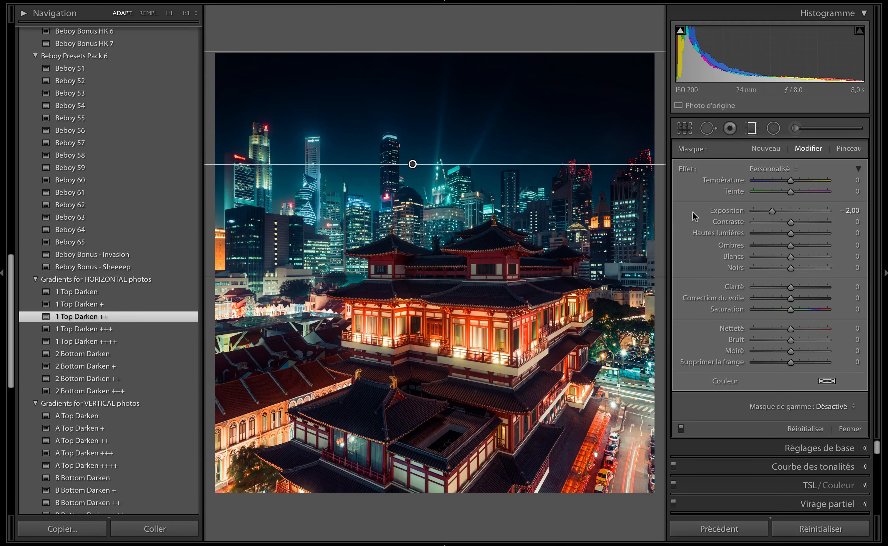
{"action": "left_click_drag", "start_coordinate": [771, 211], "coordinate": [777, 210]}
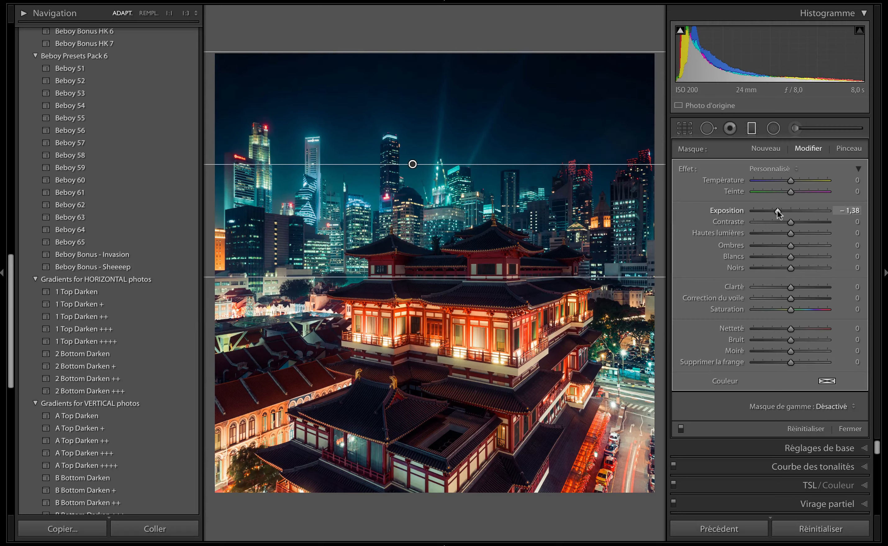
{"action": "left_click", "coordinate": [753, 130]}
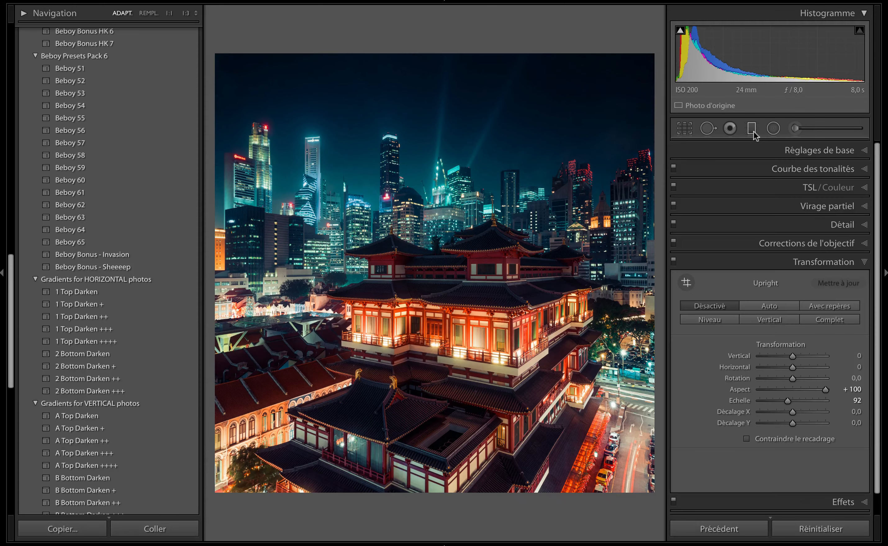
Enlarge the photo view by hiding the adjustment controls and apply the City Light 1 light flare preset
{"action": "left_click", "coordinate": [885, 274]}
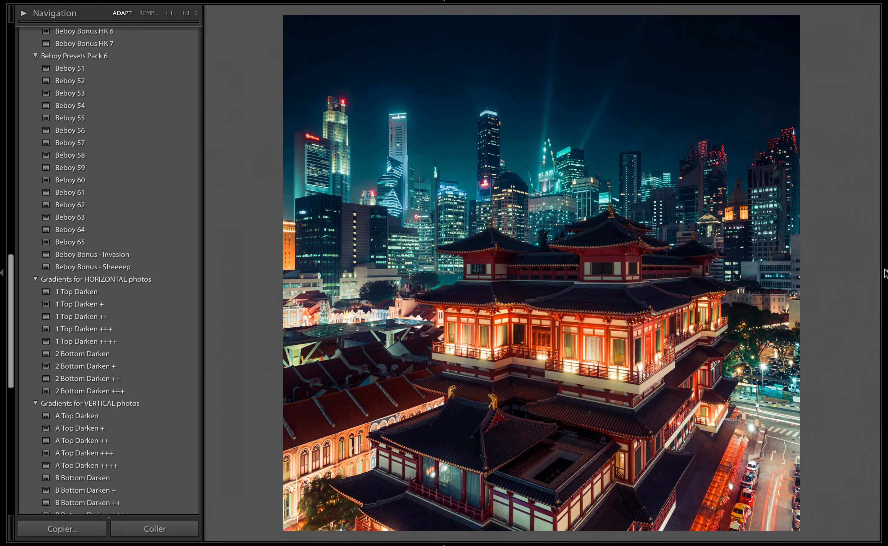
{"action": "scroll", "coordinate": [163, 324], "scroll_direction": "down", "scroll_amount": 5}
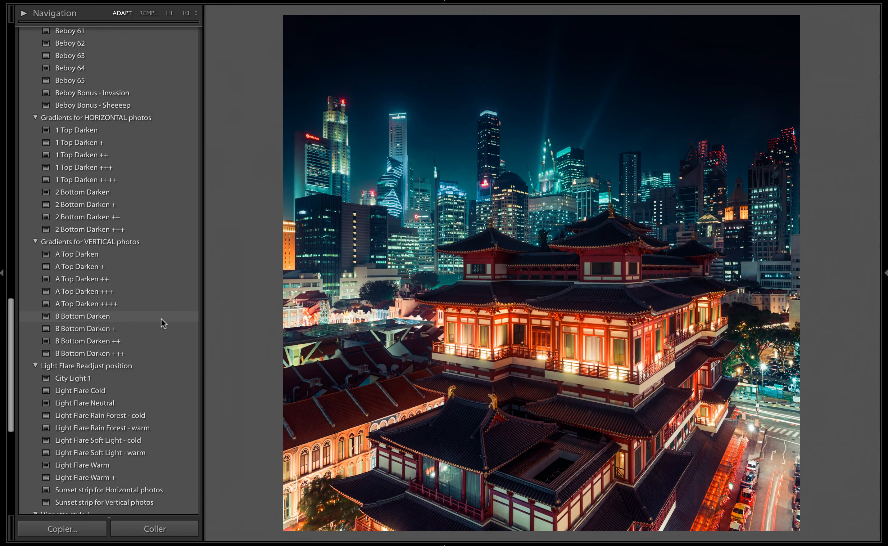
{"action": "scroll", "coordinate": [163, 323], "scroll_direction": "down", "scroll_amount": 3}
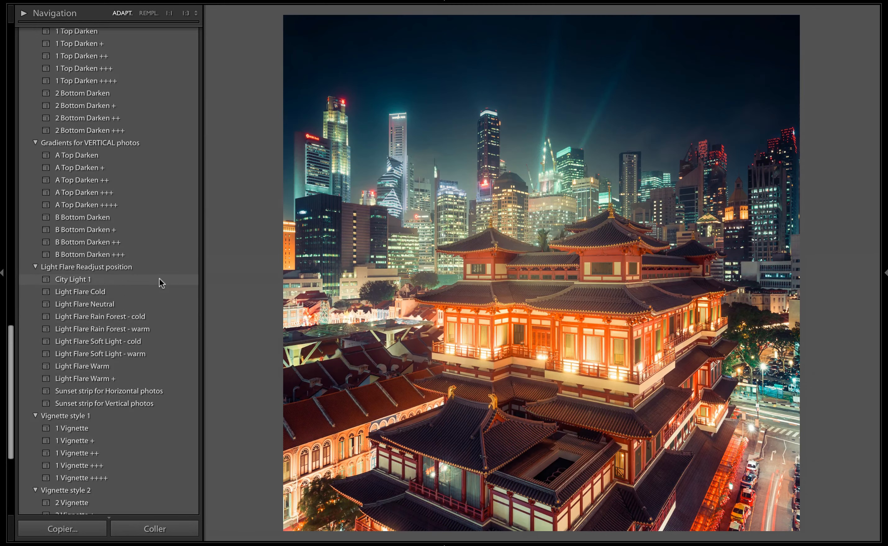
{"action": "left_click", "coordinate": [160, 279]}
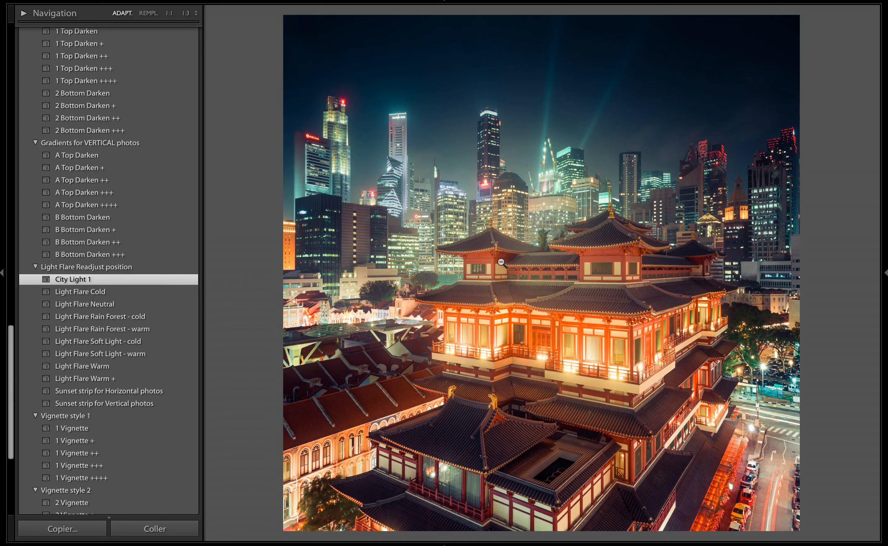
Shrink the City Light radial filter and place copies of it over the lamps along the temple's lit balcony, then restore the adjustment controls
{"action": "key", "text": "shift+m"}
{"action": "left_click", "coordinate": [534, 274]}
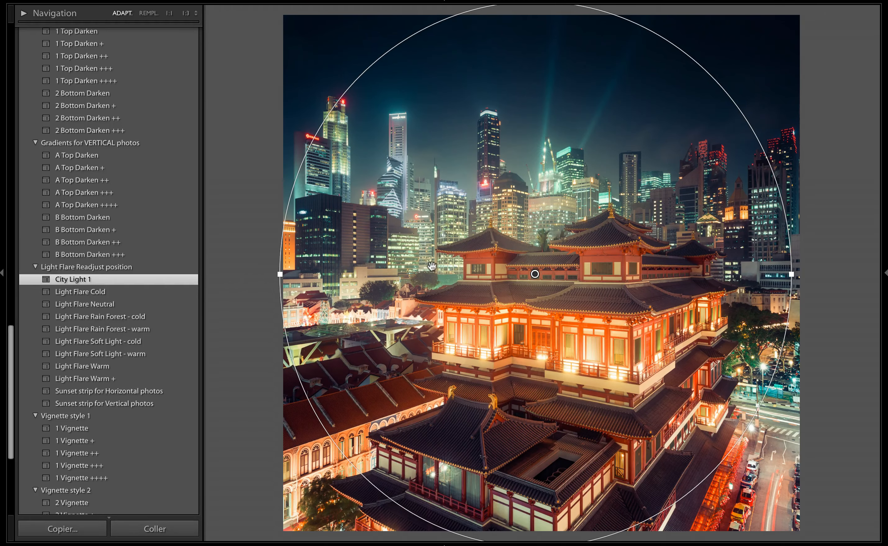
{"action": "left_click_drag", "start_coordinate": [280, 274], "coordinate": [578, 371]}
{"action": "left_click_drag", "start_coordinate": [589, 372], "coordinate": [449, 346]}
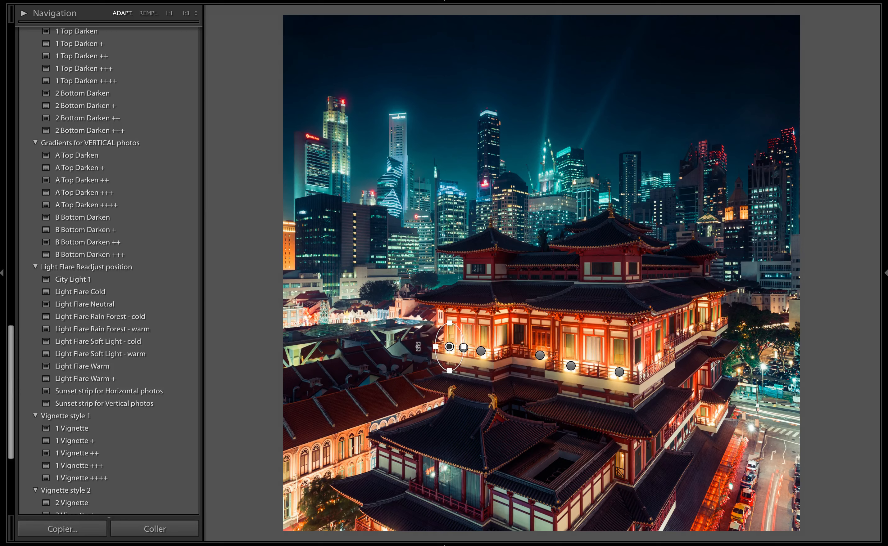
{"action": "key", "text": "shift+m"}
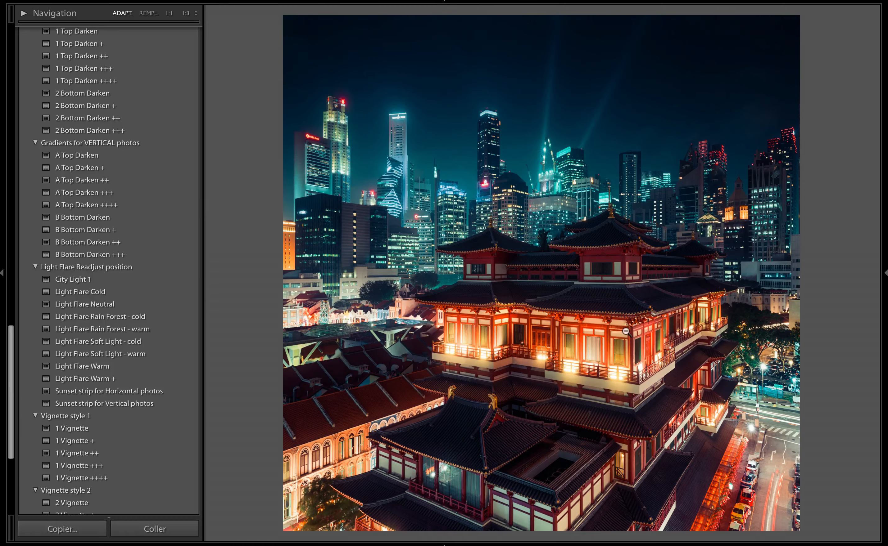
{"action": "left_click", "coordinate": [886, 273]}
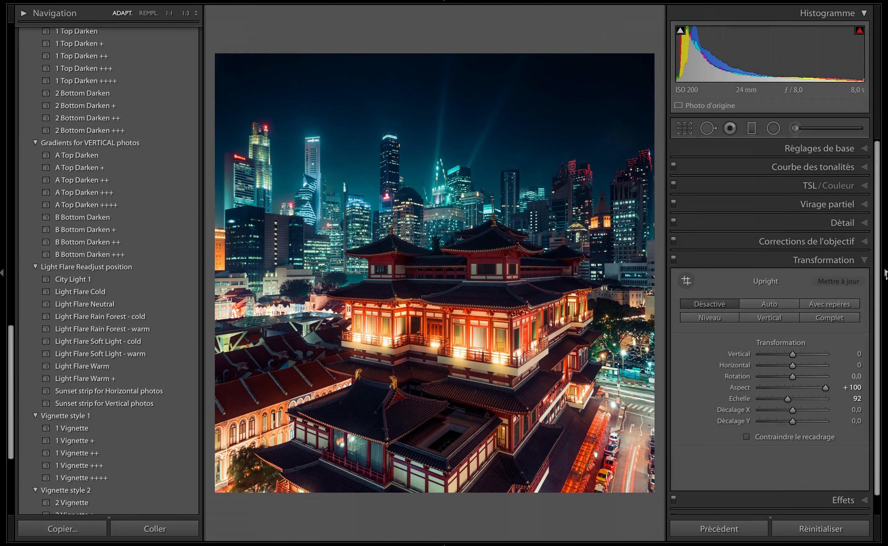
Add a large radial filter centered just below the photo's lower edge, with feather 100 and exposure 0.66
{"action": "left_click", "coordinate": [773, 128]}
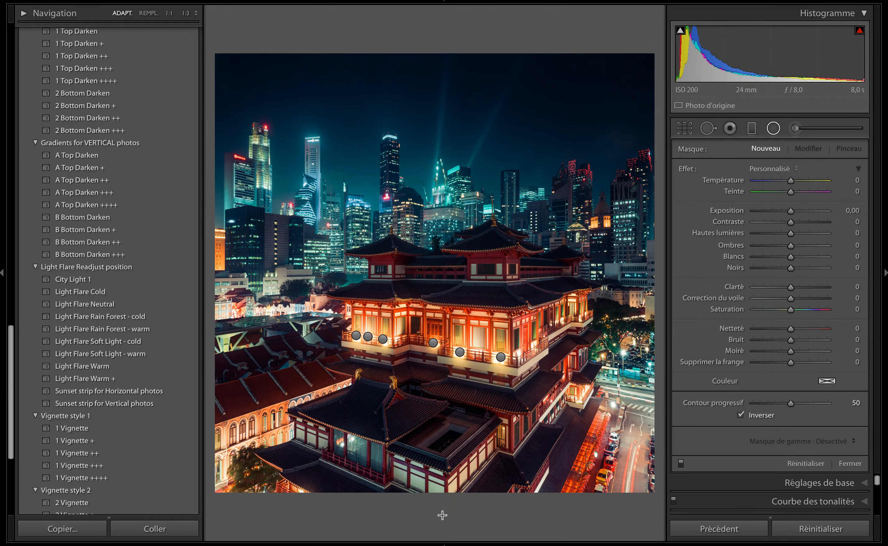
{"action": "left_click_drag", "start_coordinate": [438, 512], "coordinate": [270, 353]}
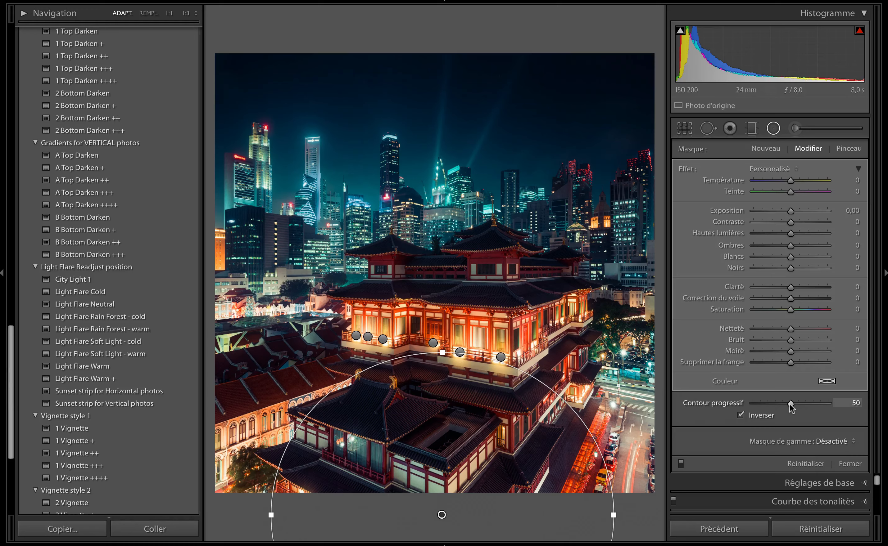
{"action": "left_click_drag", "start_coordinate": [790, 404], "coordinate": [827, 406]}
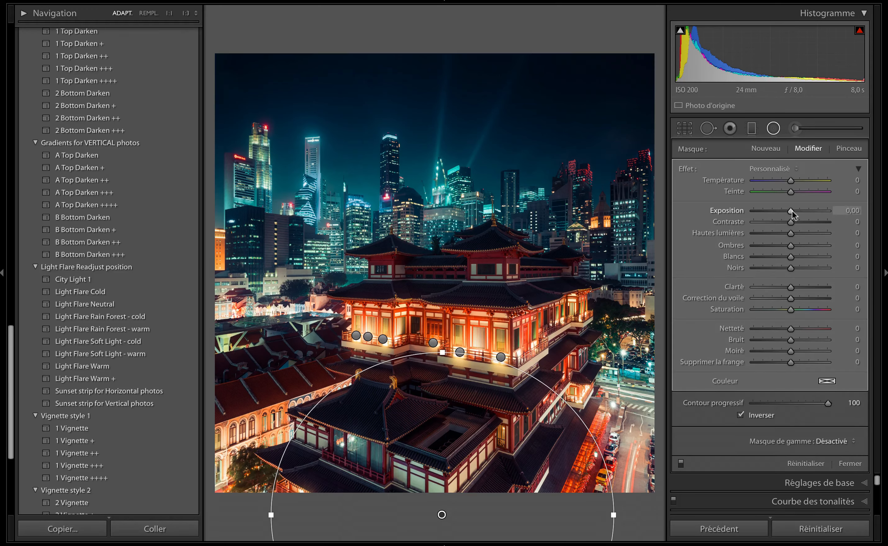
{"action": "left_click_drag", "start_coordinate": [790, 211], "coordinate": [798, 214]}
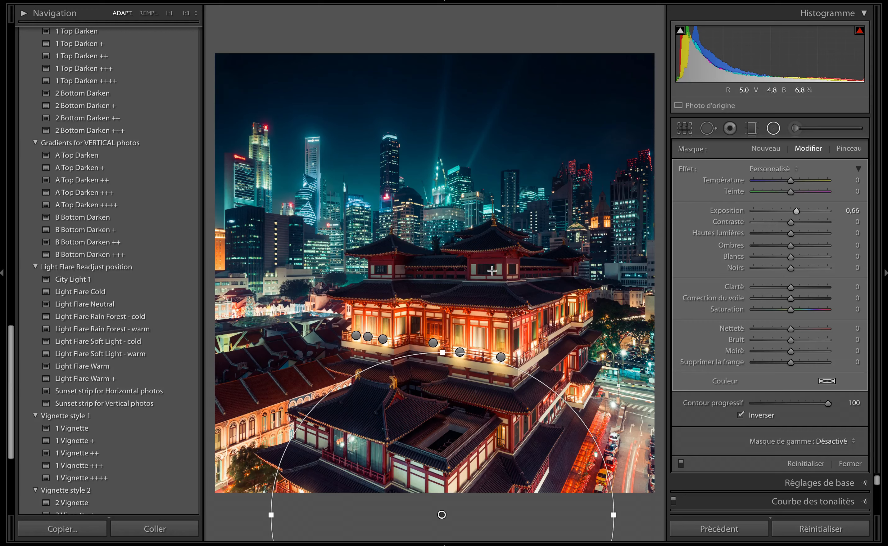
Add a circular radial filter over the temple's central upper pavilion, with feather 100 and whites 76
{"action": "key", "text": "shift"}
{"action": "left_click_drag", "start_coordinate": [492, 270], "coordinate": [554, 210]}
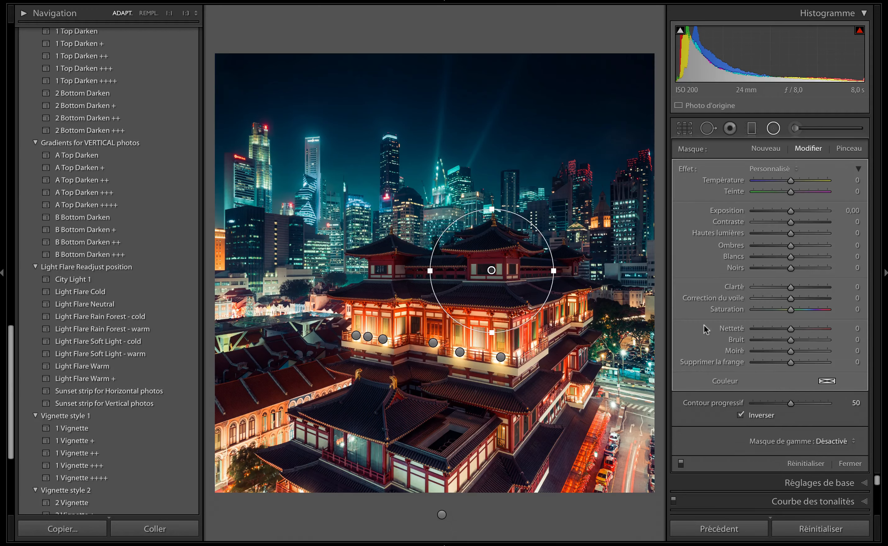
{"action": "left_click", "coordinate": [790, 402]}
{"action": "left_click_drag", "start_coordinate": [790, 402], "coordinate": [840, 403]}
{"action": "left_click_drag", "start_coordinate": [793, 256], "coordinate": [816, 258]}
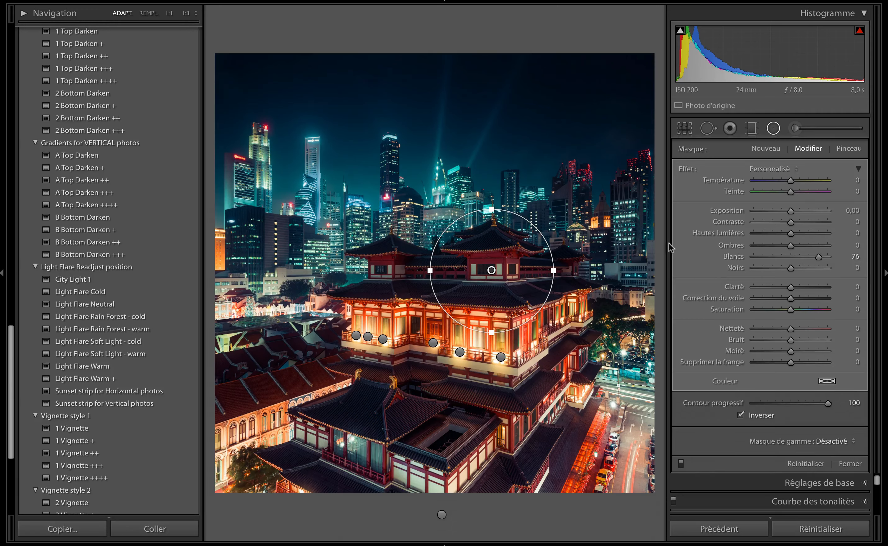
Place a copy of the pavilion's radial filter over the temple's left upper pavilion, shrink it slightly and close the radial filter
{"action": "left_click_drag", "start_coordinate": [492, 271], "coordinate": [395, 270]}
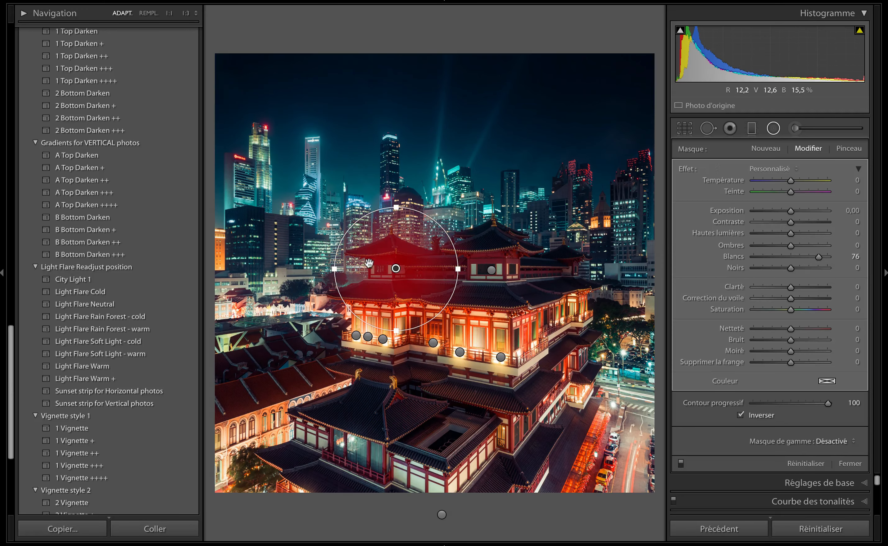
{"action": "left_click_drag", "start_coordinate": [336, 269], "coordinate": [356, 272]}
{"action": "key", "text": "Return"}
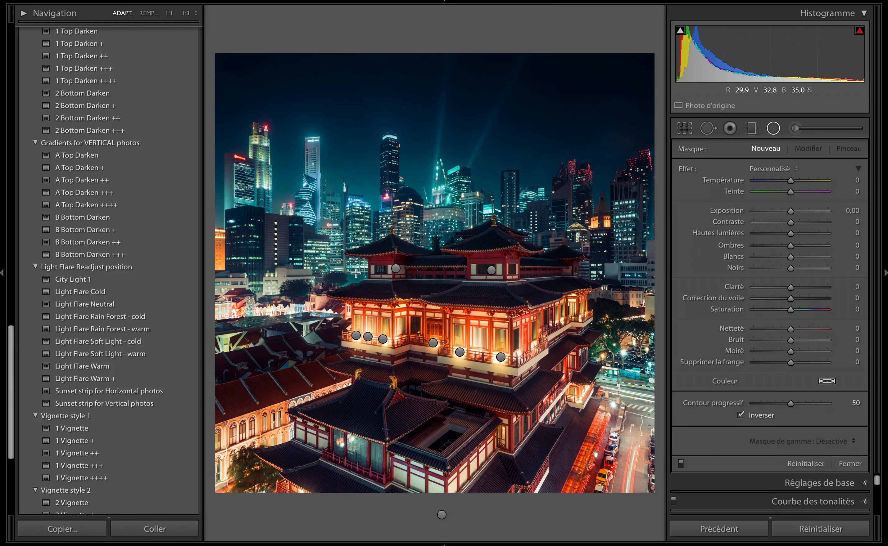
{"action": "key", "text": "shift+m"}
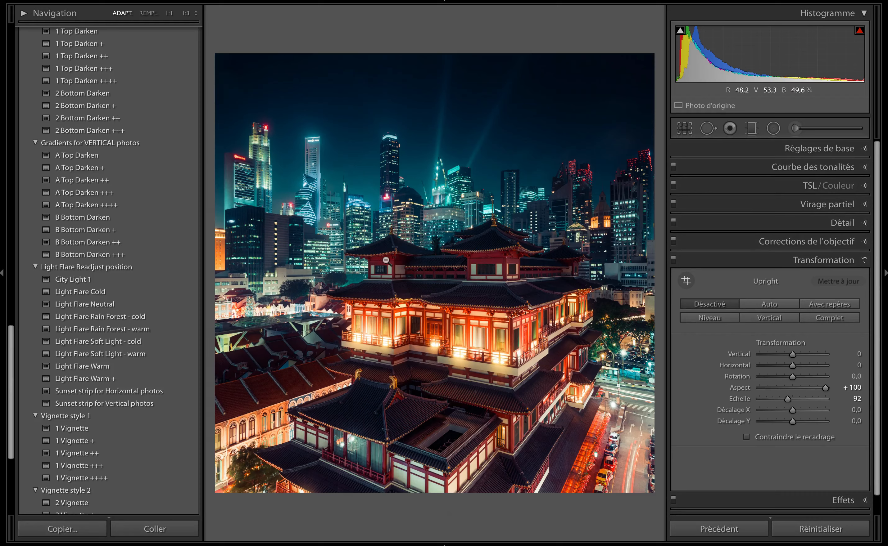
Add a straight horizontal graduated filter from mid-skyline down to the temple's lit floor, with whites at 58, and close it
{"action": "left_click", "coordinate": [751, 128]}
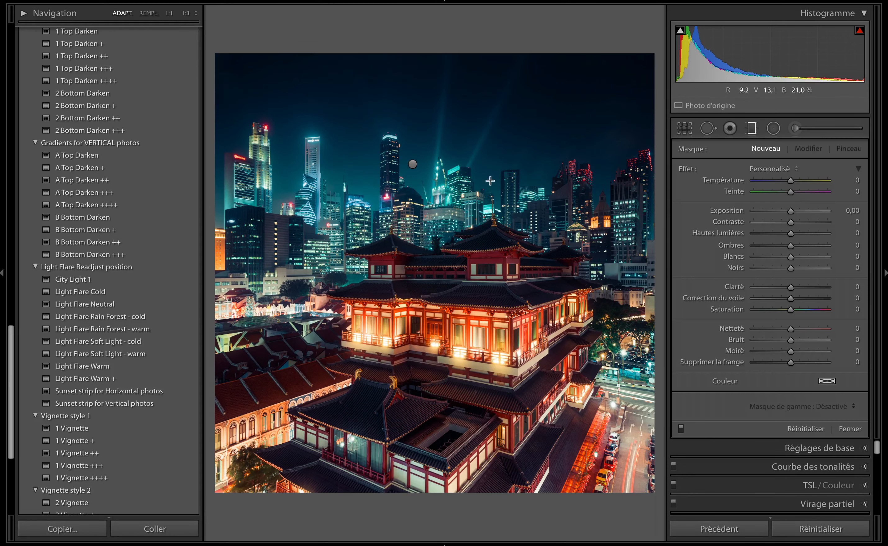
{"action": "key", "text": "shift"}
{"action": "left_click_drag", "start_coordinate": [454, 202], "coordinate": [455, 322]}
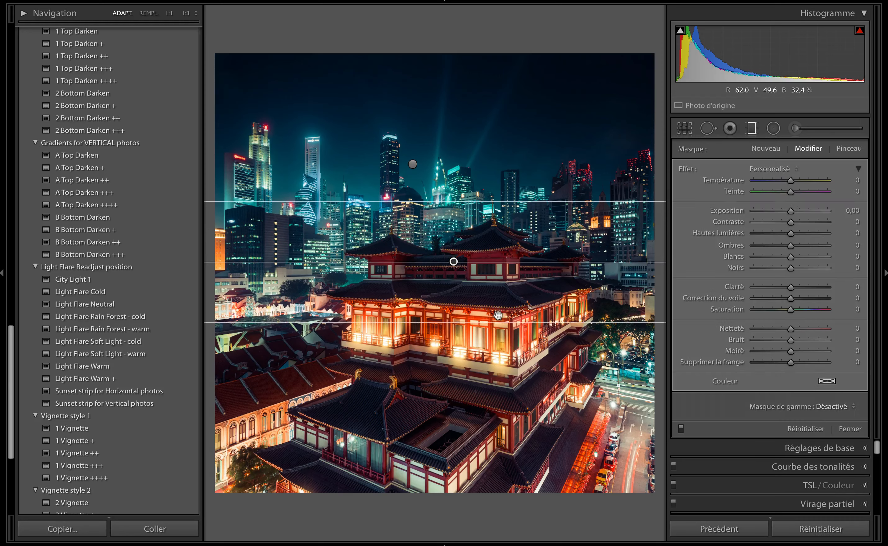
{"action": "left_click_drag", "start_coordinate": [790, 257], "coordinate": [812, 258]}
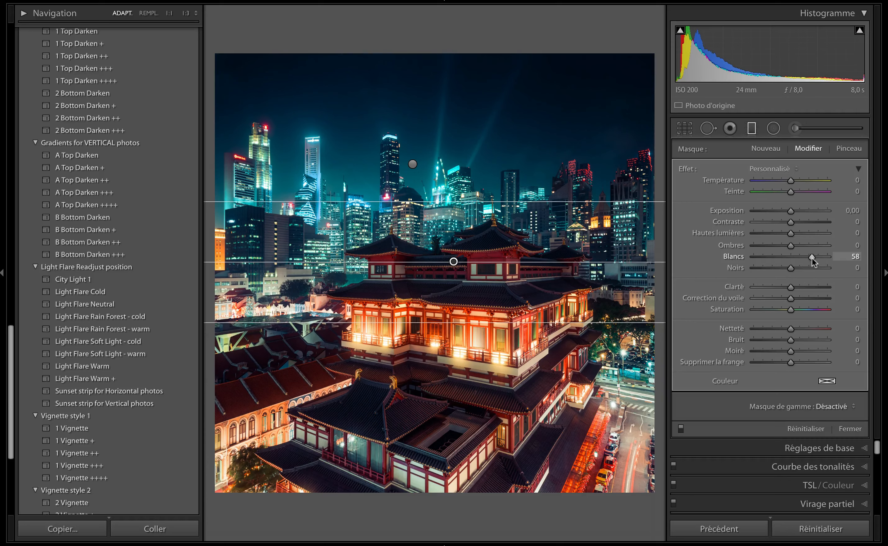
{"action": "key", "text": "m"}
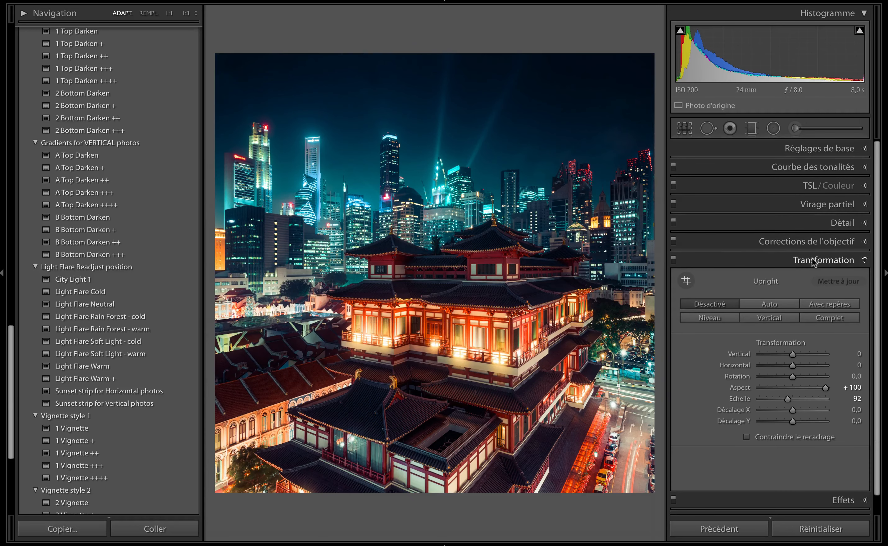
Open the edited photo in Adobe Photoshop CC 2019
{"action": "right_click", "coordinate": [446, 277]}
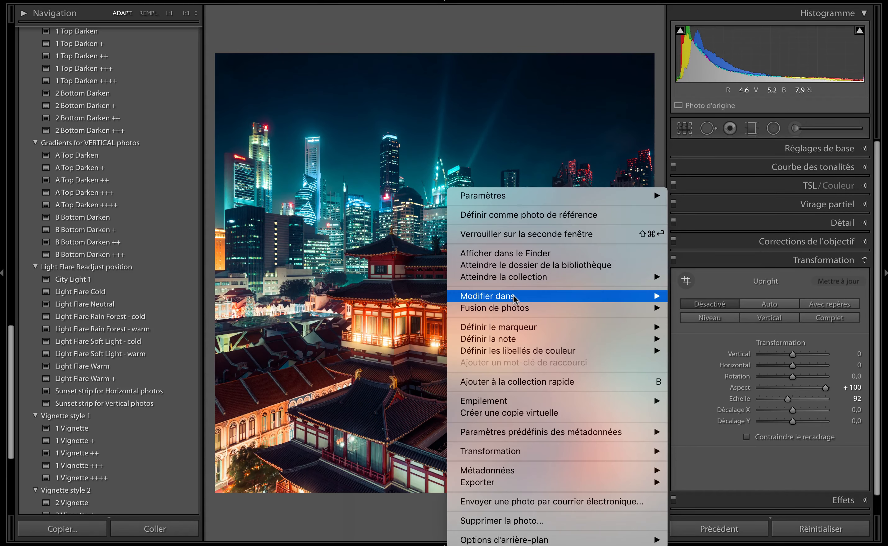
{"action": "mouse_move", "coordinate": [514, 299]}
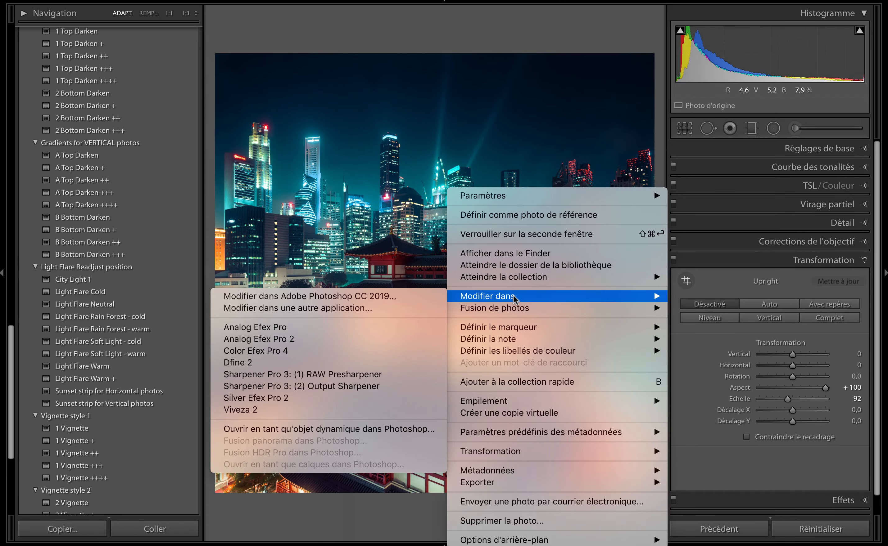
{"action": "left_click", "coordinate": [418, 301]}
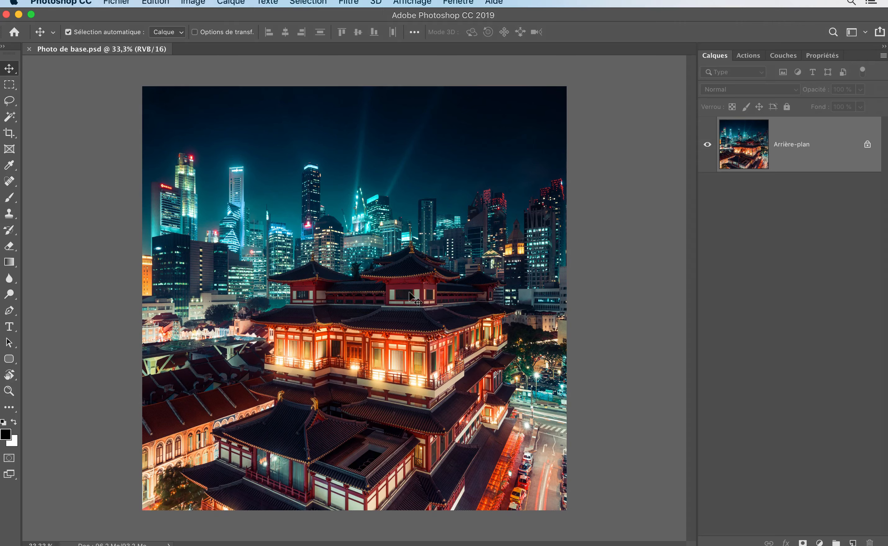
Select the full-width band of sky and skyline above the temple roofs and copy it to a new layer
{"action": "left_click", "coordinate": [9, 86]}
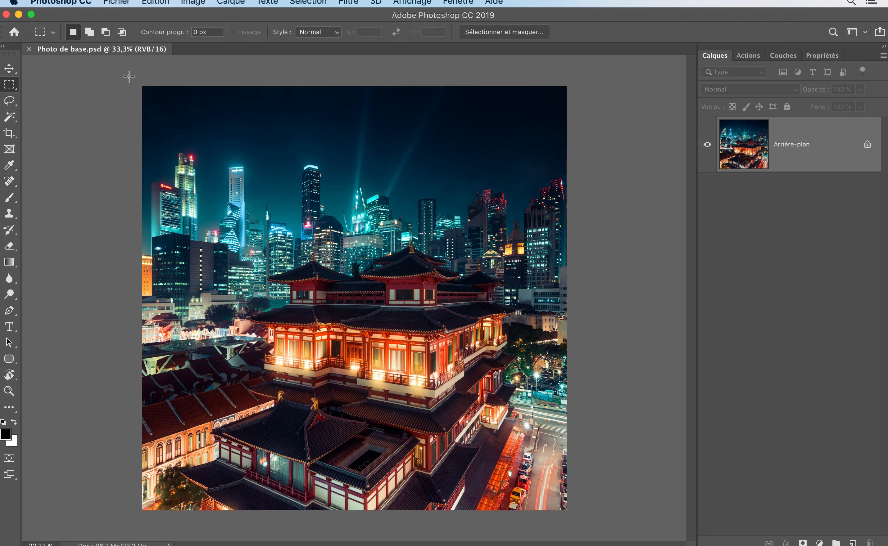
{"action": "left_click_drag", "start_coordinate": [124, 76], "coordinate": [574, 243]}
{"action": "key", "text": "super+j"}
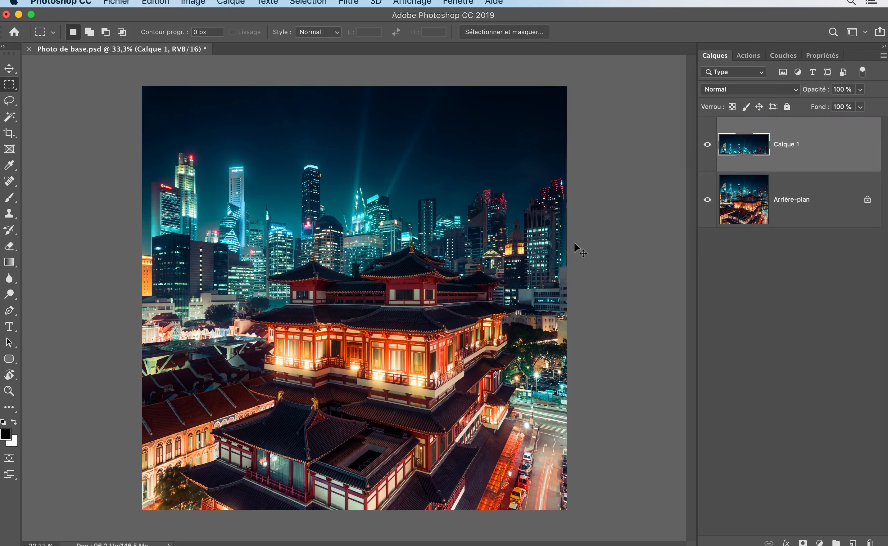
Stretch the copied skyline layer upward beyond the canvas edge to make the buildings taller, keeping its lower edge in place
{"action": "key", "text": "super+t"}
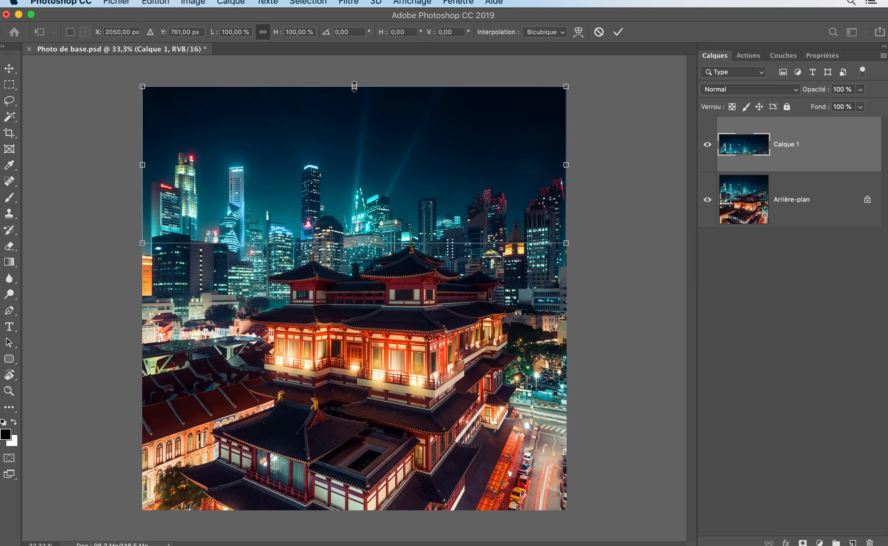
{"action": "left_click_drag", "start_coordinate": [354, 82], "coordinate": [356, 48]}
{"action": "key", "text": "Return"}
{"action": "key", "text": "m"}
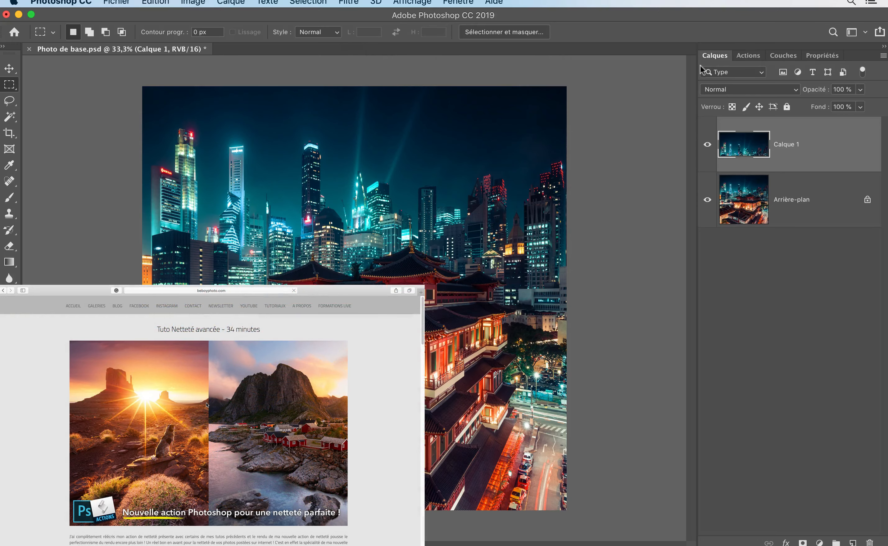
Run the Netteté avancée action, resizing the photo copy to 1750 px wide and accepting its Levels adjustment with midtones 0.01
{"action": "left_click", "coordinate": [751, 56]}
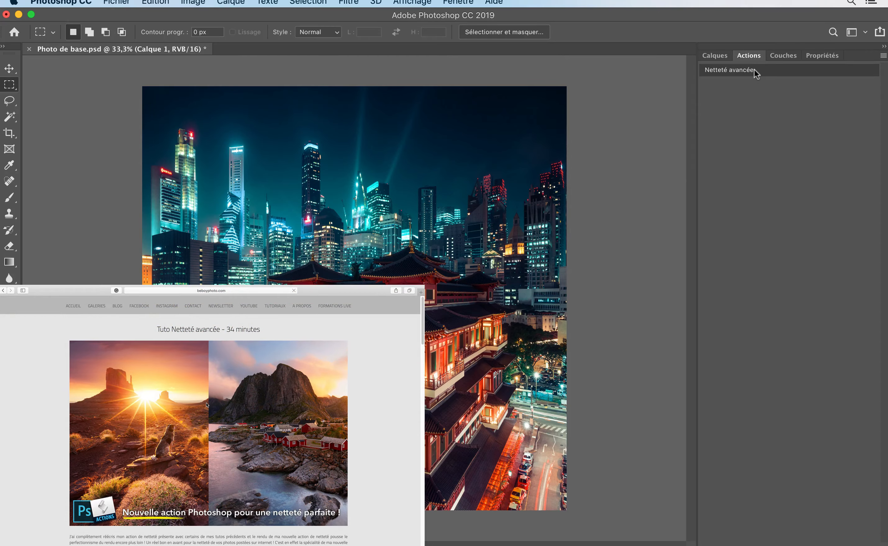
{"action": "left_click", "coordinate": [754, 69]}
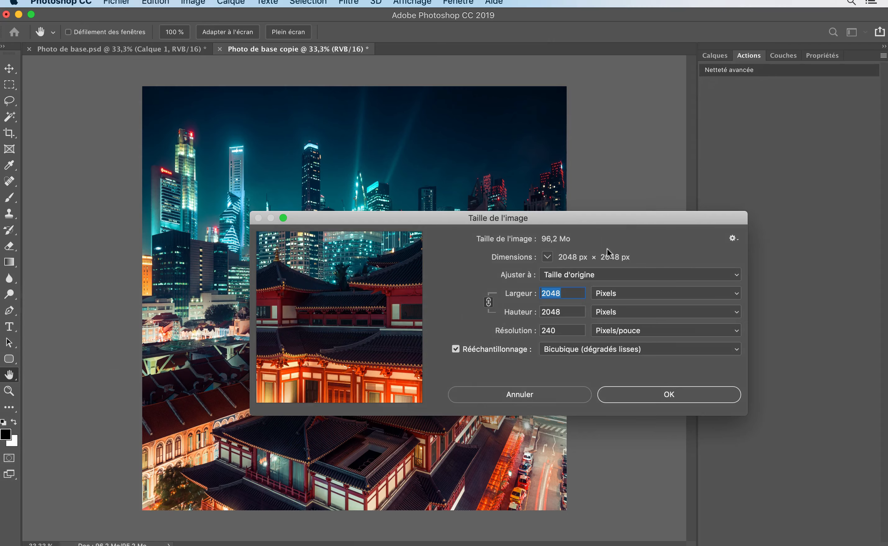
{"action": "type", "text": "1750"}
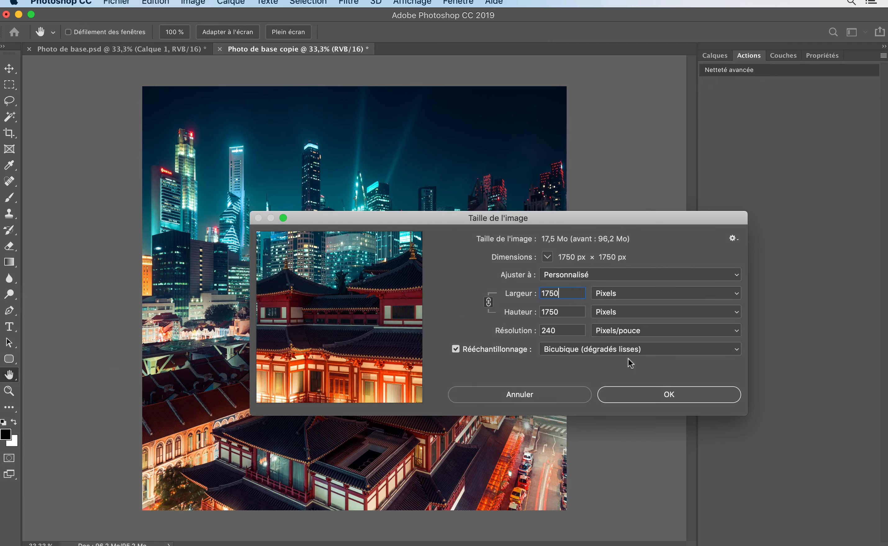
{"action": "left_click", "coordinate": [647, 393]}
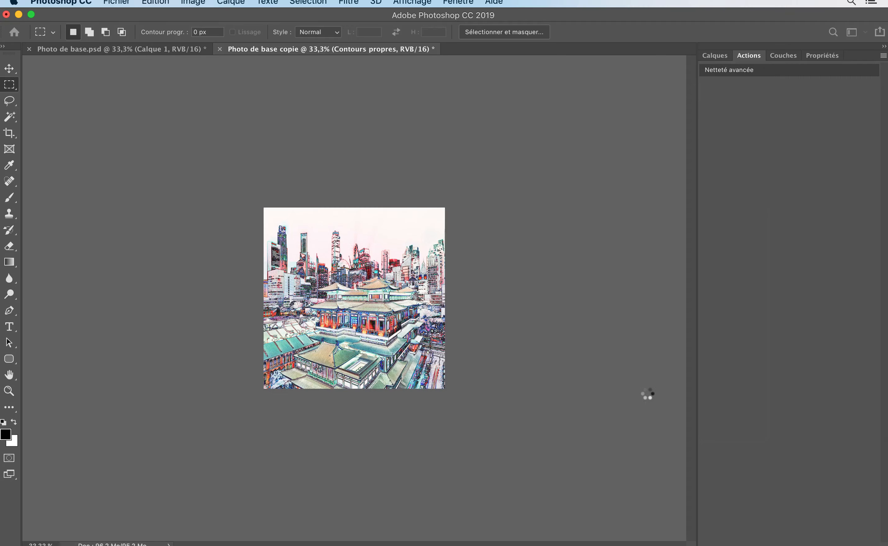
{"action": "left_click", "coordinate": [800, 216]}
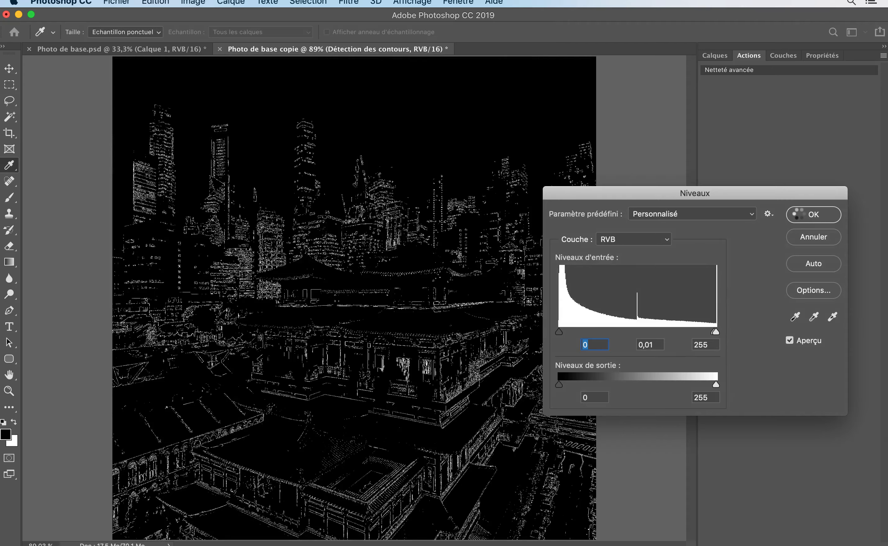